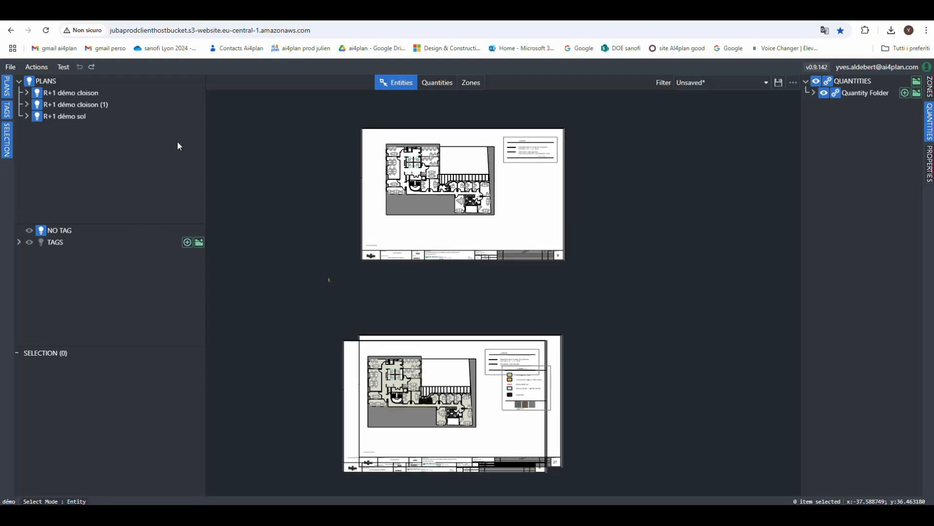
# - Hide and reshow each of the three plans one at a time: R+1 démo cloison, R+1 démo cloison (1) and R+1 démo sol
pyautogui.click(8, 88)
pyautogui.click(8, 88)
pyautogui.click(38, 95)
pyautogui.click(38, 95)
pyautogui.click(38, 107)
pyautogui.click(38, 107)
pyautogui.click(39, 119)
pyautogui.click(38, 119)
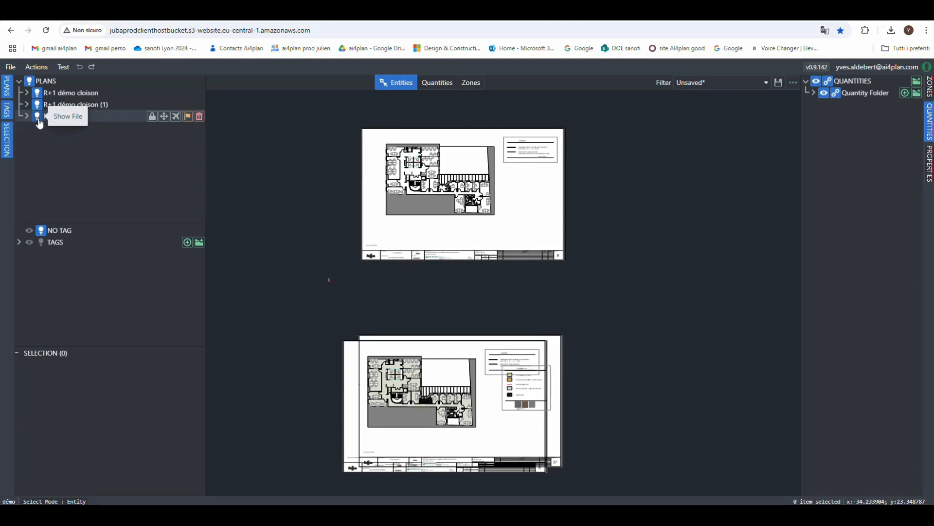
# - Hide and reshow all plans at once, and likewise the R+1 démo cloison plan on its own
pyautogui.click(30, 83)
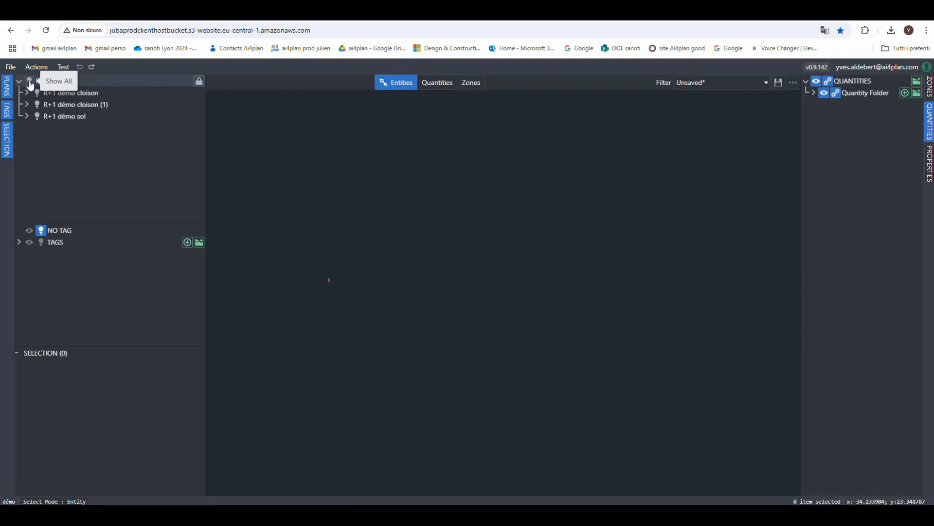
pyautogui.click(30, 82)
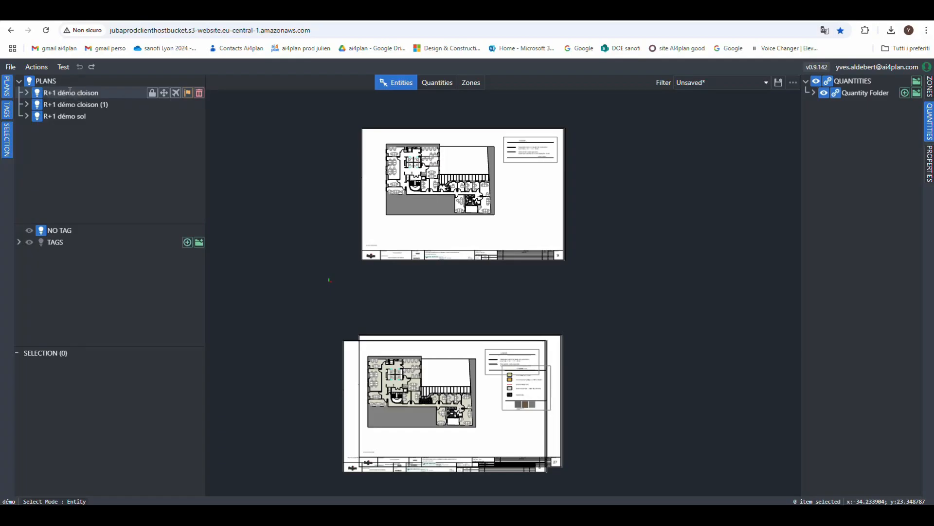
pyautogui.click(40, 95)
pyautogui.click(41, 95)
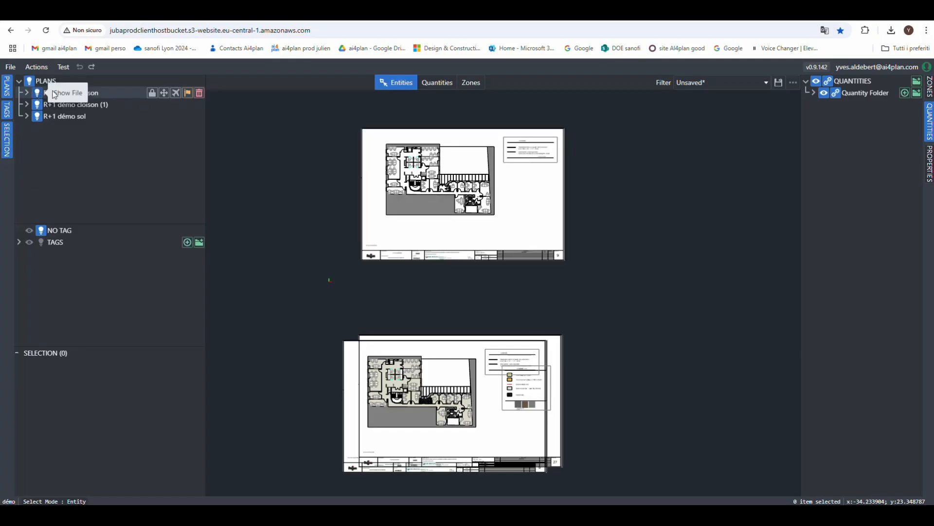
# - Put the focus on the R+1 démo cloison plan to locate its sheet in the drawing area, and remove the focus again
pyautogui.click(188, 95)
pyautogui.click(188, 94)
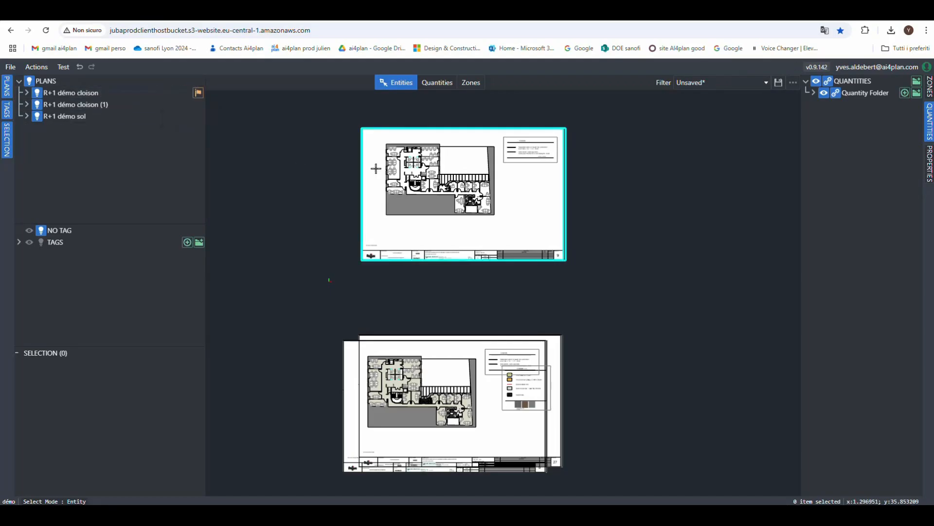
pyautogui.scroll(3, 456, 111)
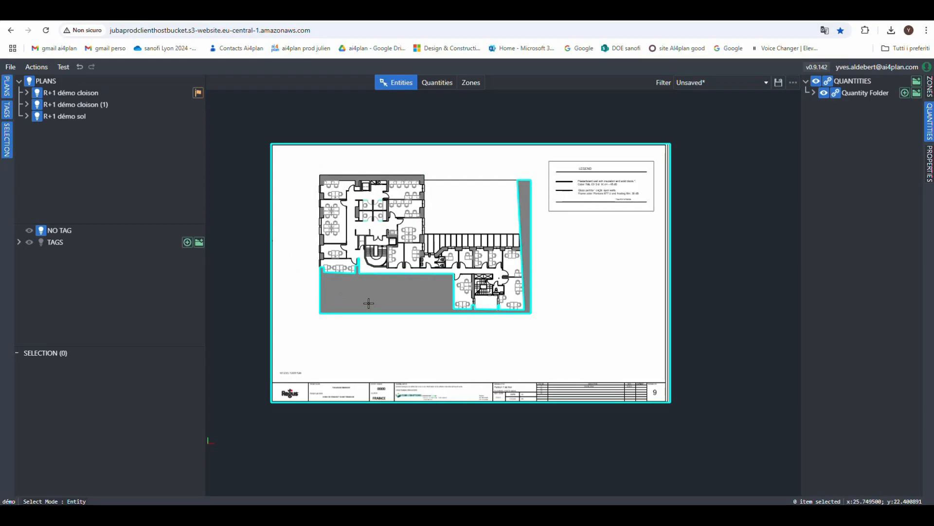
pyautogui.scroll(-2, 337, 216)
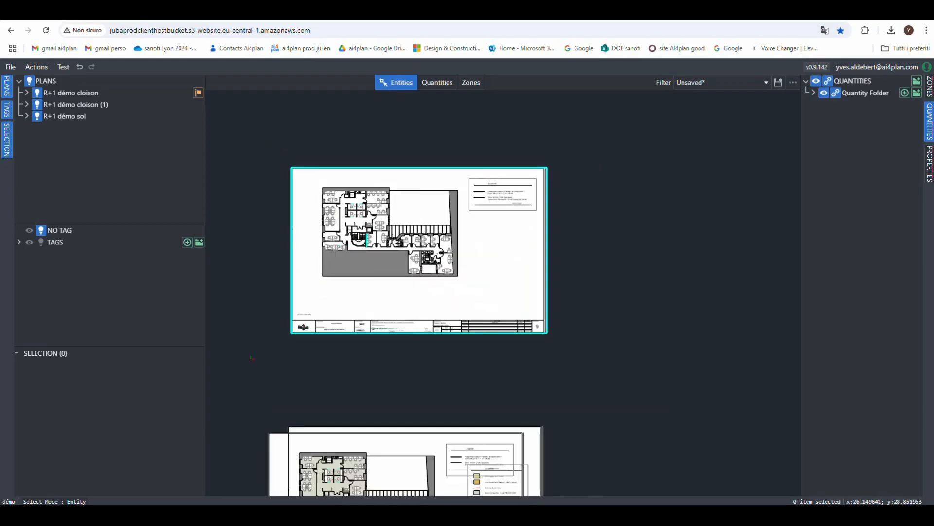
pyautogui.scroll(-2, 385, 228)
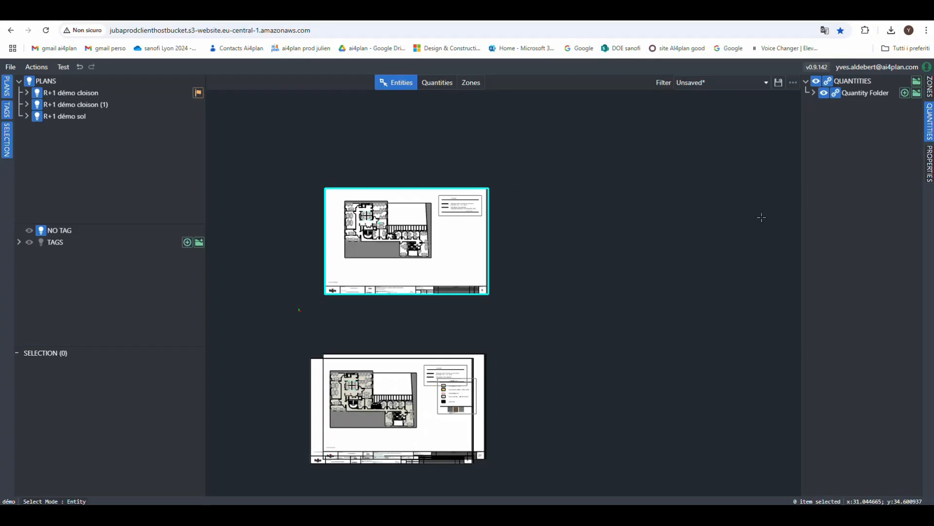
pyautogui.moveTo(609, 224); pyautogui.dragTo(656, 261)
pyautogui.moveTo(188, 113)
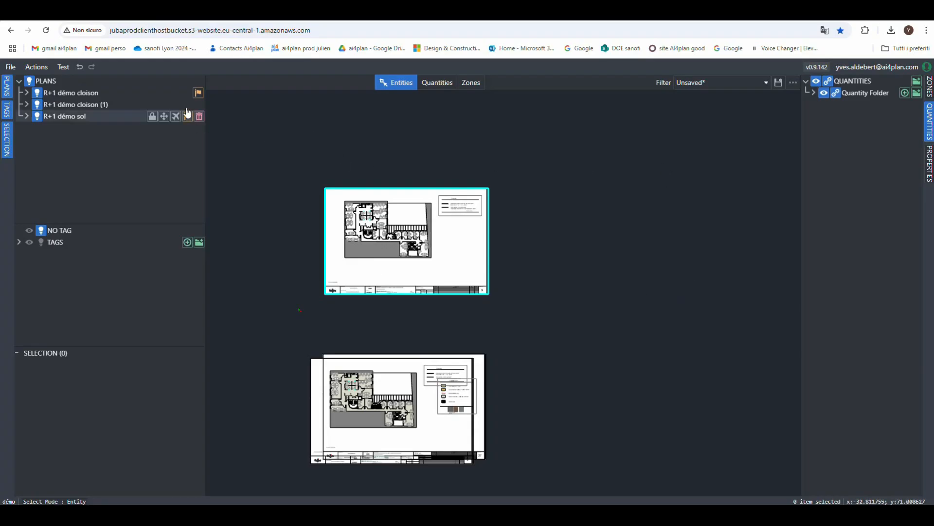
pyautogui.moveTo(185, 95)
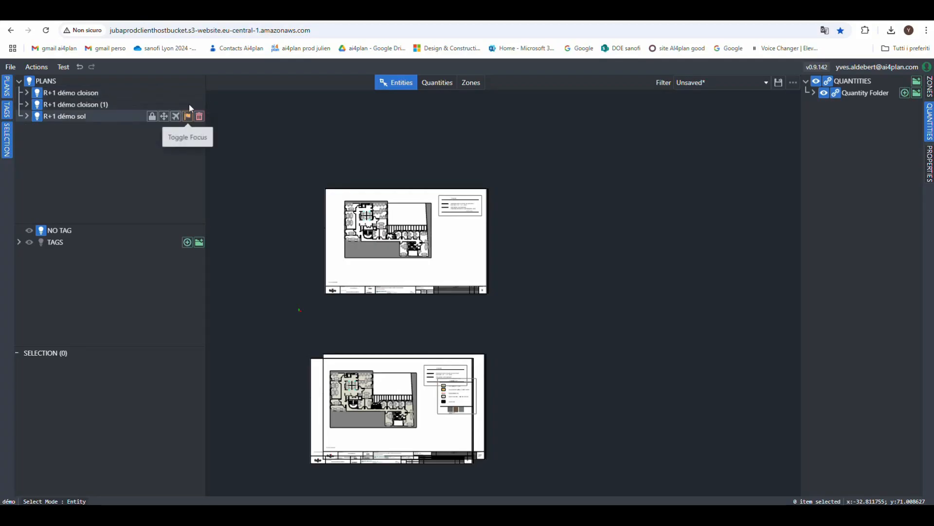
pyautogui.click(188, 96)
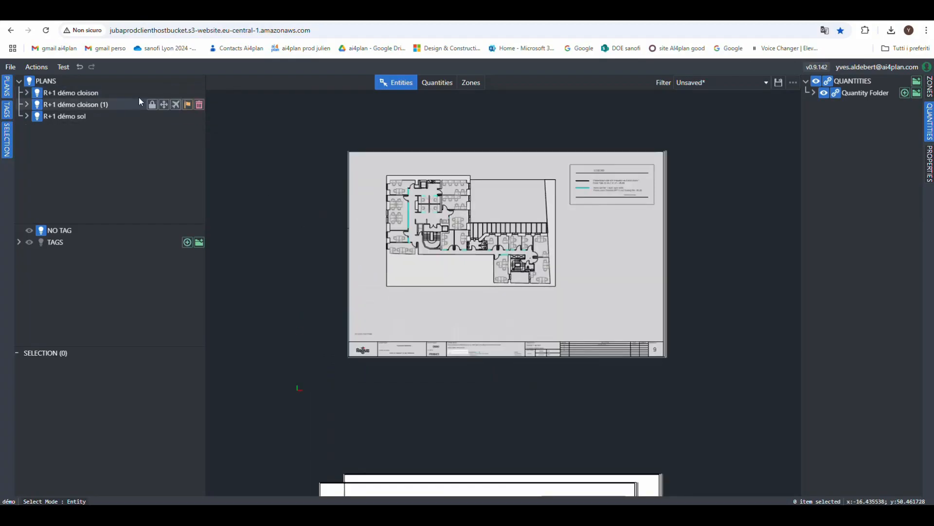
# - Cycle the R+1 démo cloison plan through its transparency levels and back to fully opaque
pyautogui.click(176, 93)
pyautogui.click(176, 94)
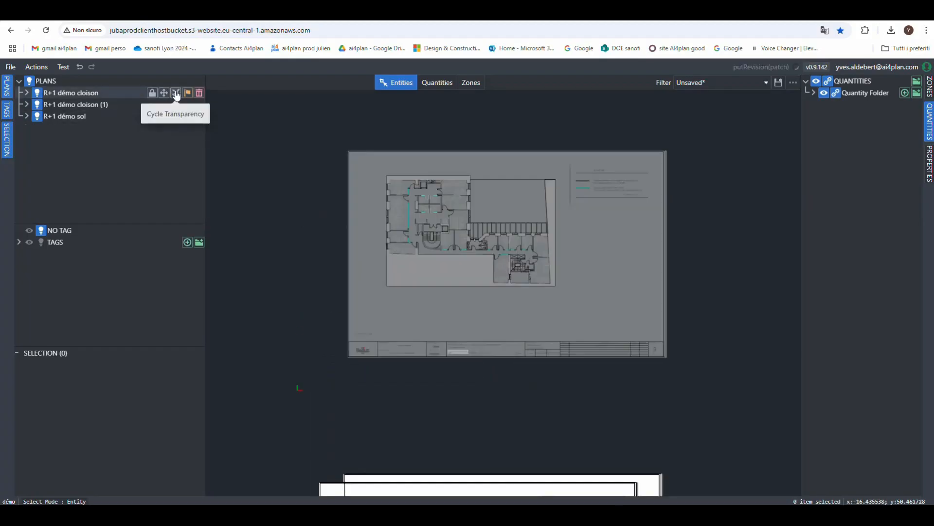
pyautogui.click(176, 94)
pyautogui.click(176, 93)
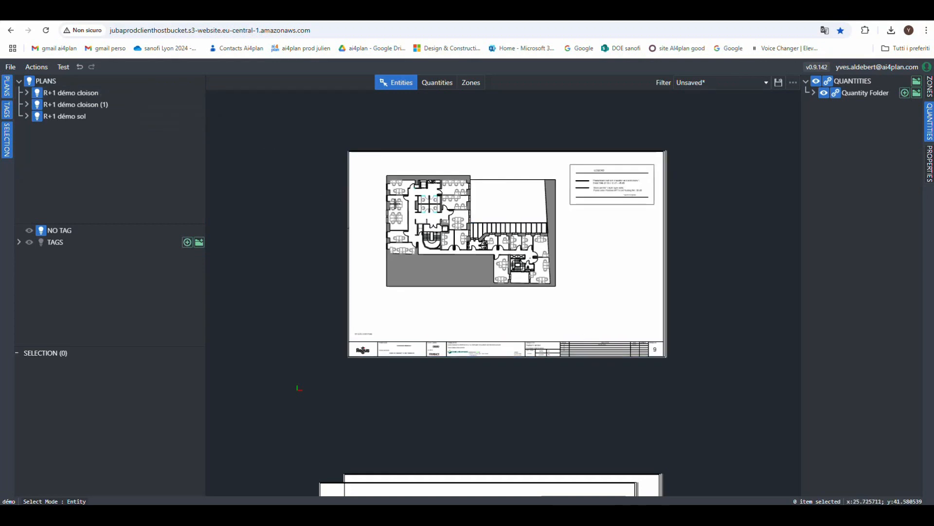
# - Cycle the R+1 démo cloison (1) plan through its transparency levels and back to fully opaque
pyautogui.scroll(-1, 300, 196)
pyautogui.scroll(-2, 300, 196)
pyautogui.scroll(2, 390, 477)
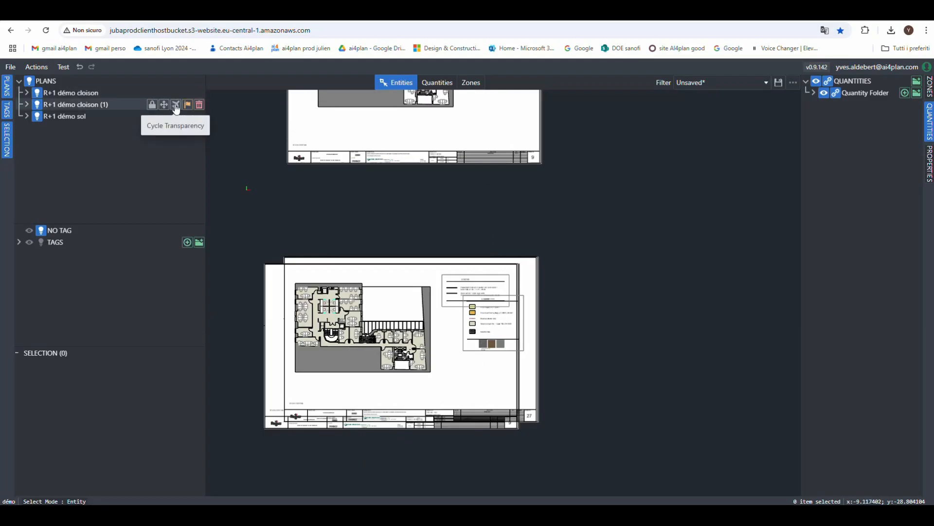
pyautogui.click(176, 106)
pyautogui.click(177, 106)
pyautogui.click(176, 106)
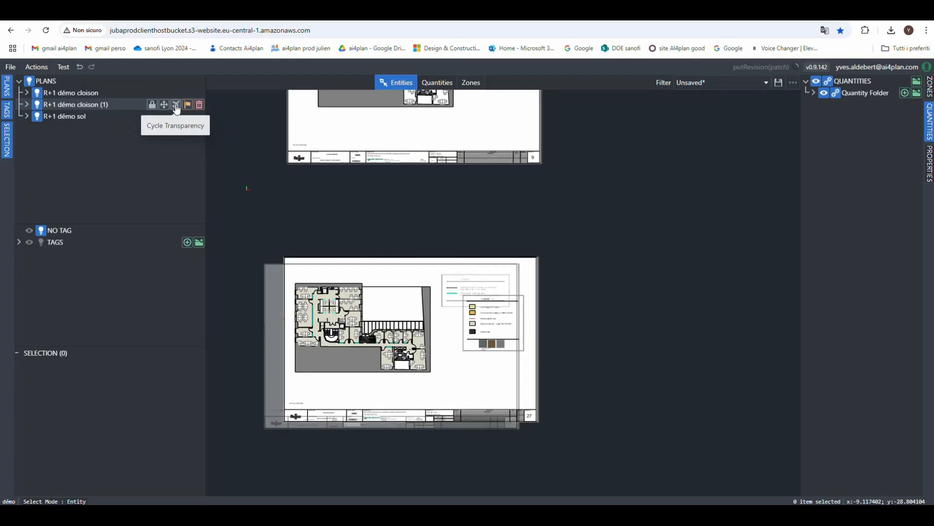
pyautogui.click(176, 106)
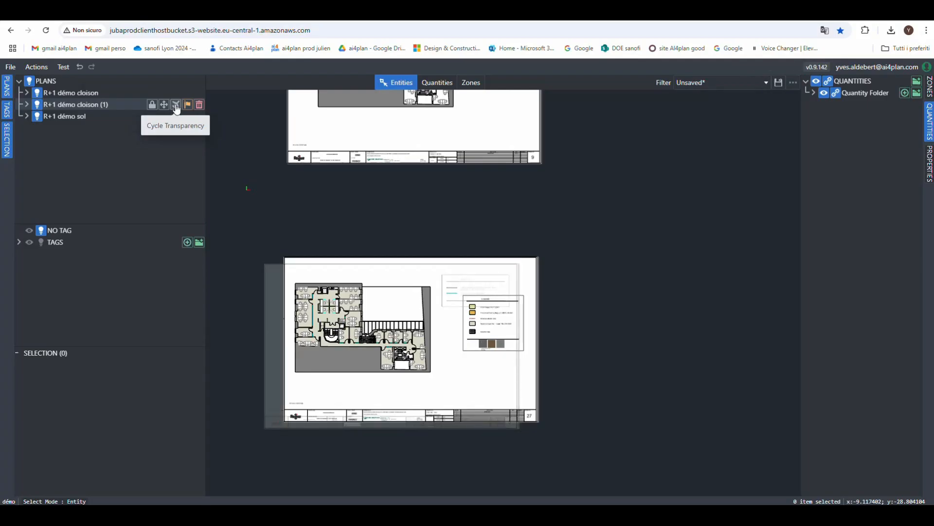
pyautogui.click(177, 106)
# - Make the R+1 démo sol and R+1 démo cloison (1) plans semi-transparent and examine how the two superposed drawings line up
pyautogui.click(176, 116)
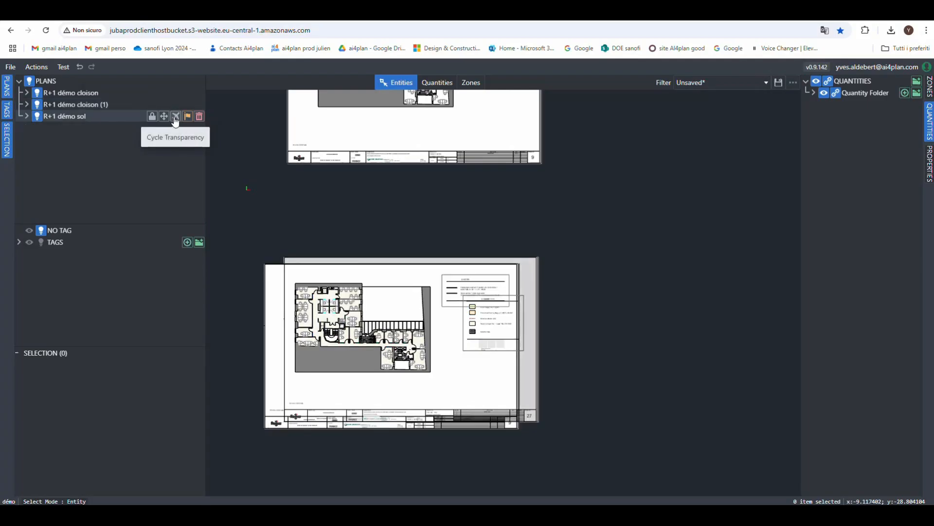
pyautogui.click(175, 118)
pyautogui.click(175, 118)
pyautogui.click(176, 118)
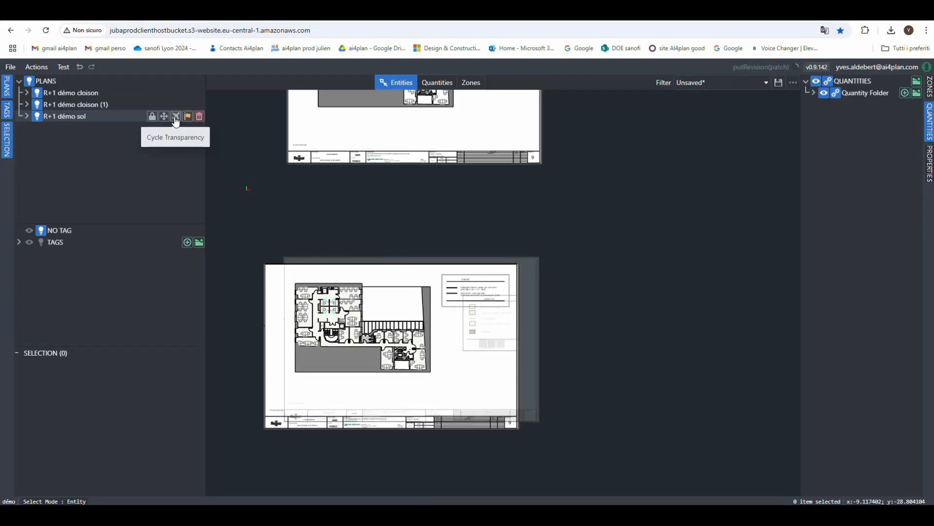
pyautogui.click(176, 107)
pyautogui.click(177, 107)
pyautogui.click(176, 107)
pyautogui.scroll(4, 286, 301)
pyautogui.scroll(-2, 344, 273)
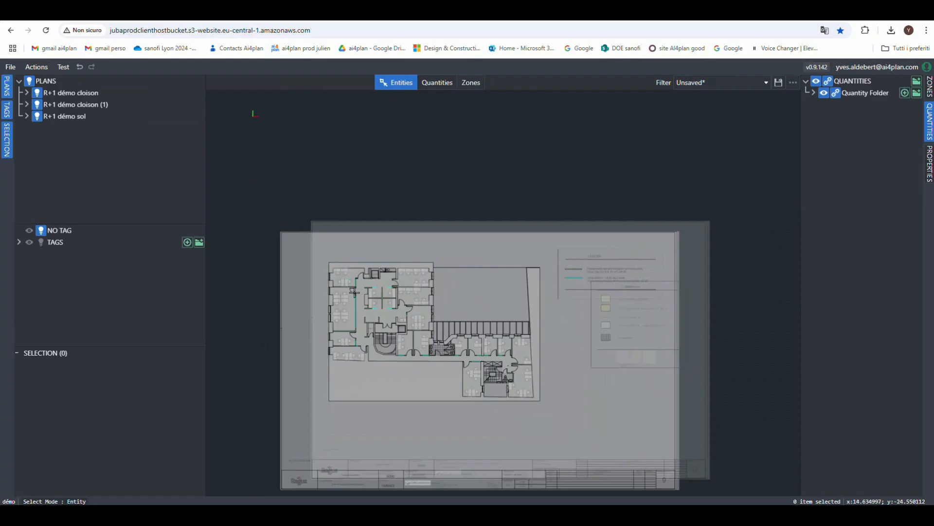
pyautogui.scroll(5, 365, 298)
pyautogui.scroll(-2, 422, 284)
pyautogui.scroll(3, 443, 275)
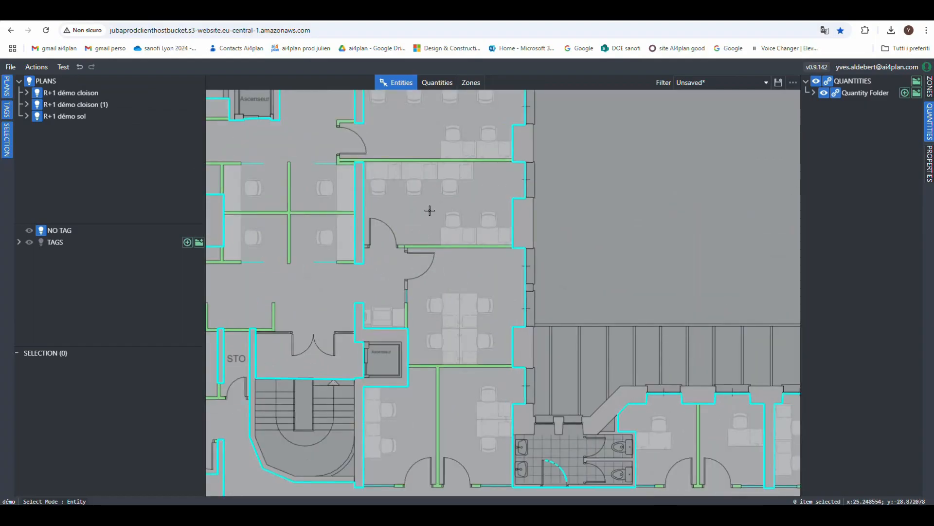
pyautogui.scroll(-2, 413, 212)
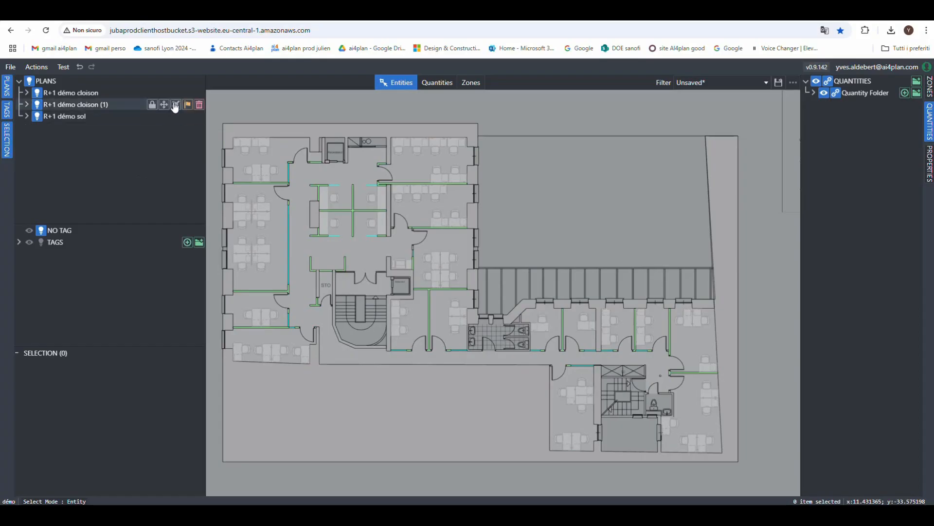
# - Restore the R+1 démo cloison (1) and R+1 démo sol plans to full opacity
pyautogui.click(176, 107)
pyautogui.click(175, 107)
pyautogui.click(175, 118)
pyautogui.click(176, 117)
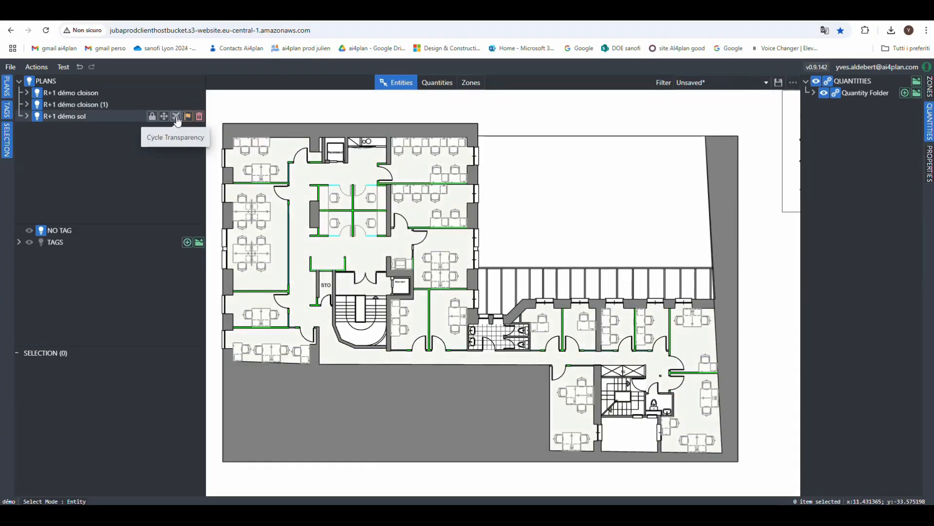
pyautogui.click(176, 117)
# - Translate the R+1 démo cloison plan a short distance up and to the left with the file transform
pyautogui.scroll(-4, 399, 230)
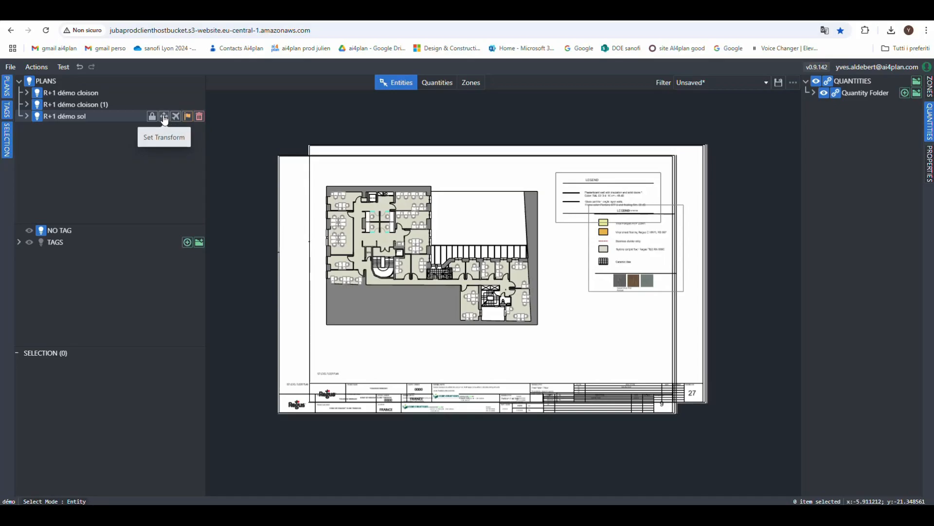
pyautogui.click(164, 118)
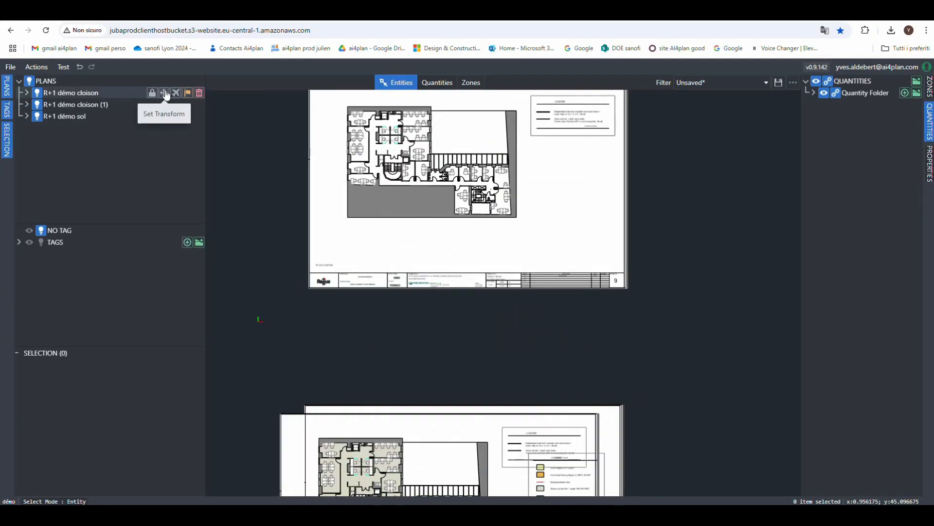
pyautogui.click(166, 94)
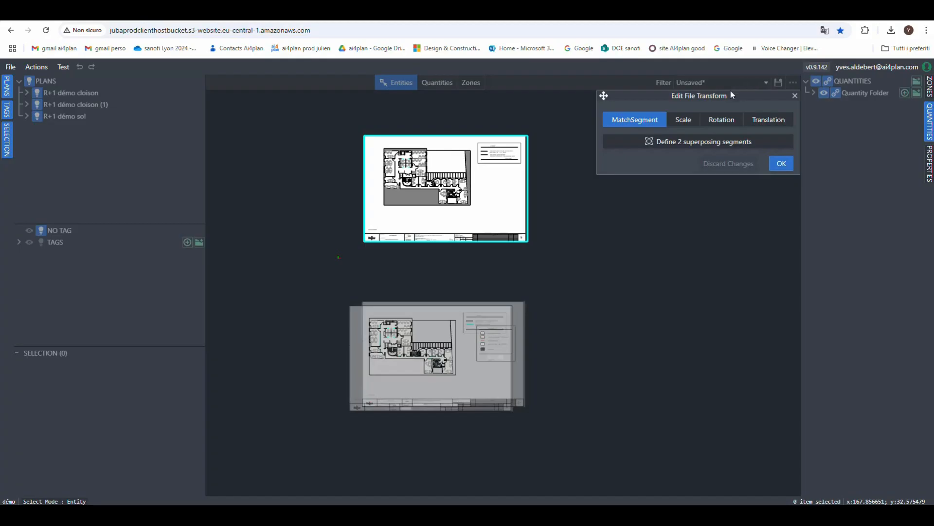
pyautogui.click(765, 122)
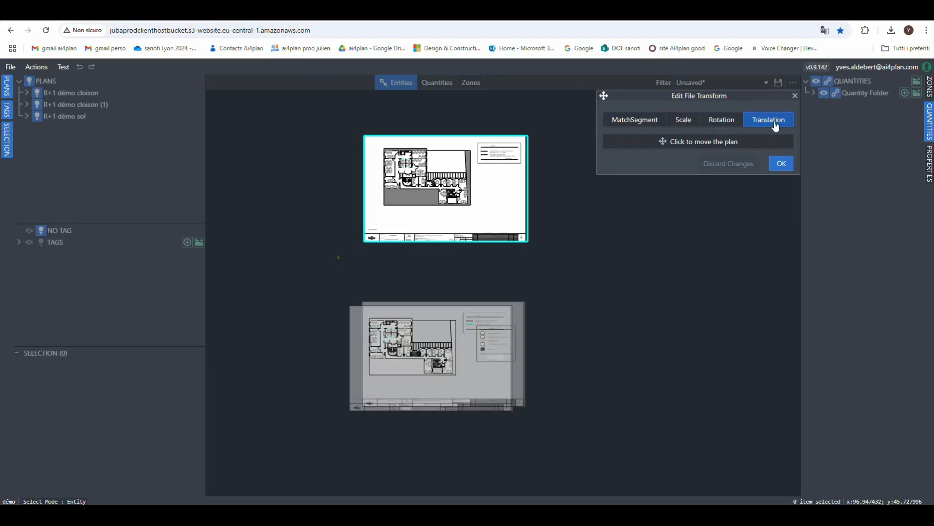
pyautogui.click(701, 141)
pyautogui.moveTo(478, 192); pyautogui.dragTo(454, 182)
pyautogui.click(454, 181)
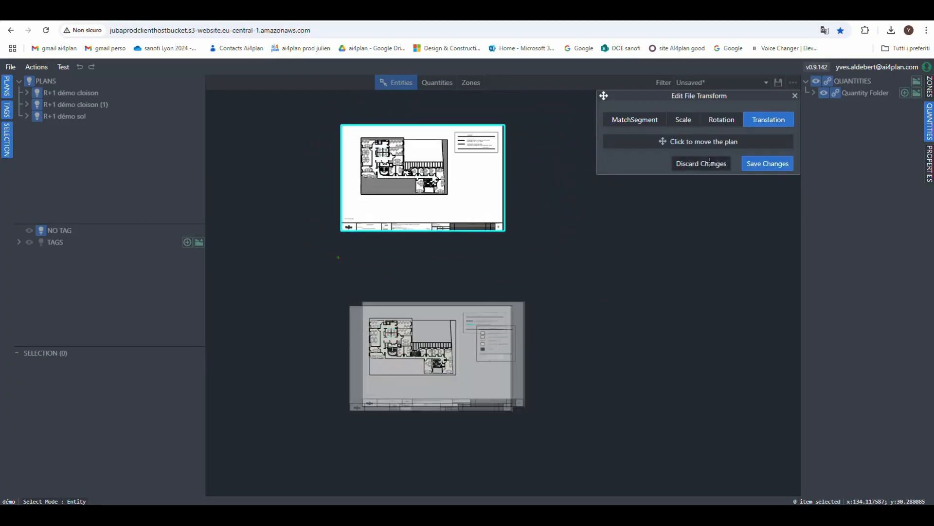
# - Review the Rotation, Scale and MatchSegment transform options for the R+1 démo cloison plan and discard the transform changes
pyautogui.click(722, 120)
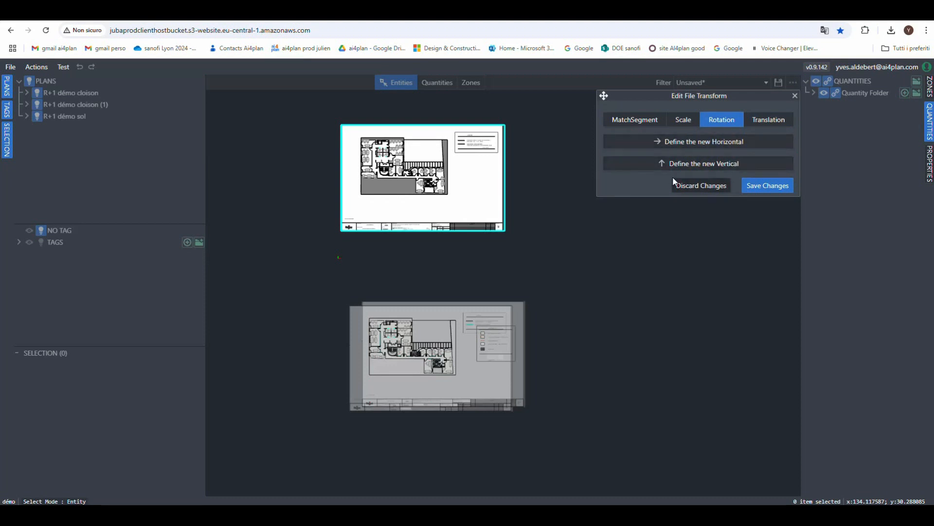
pyautogui.click(681, 120)
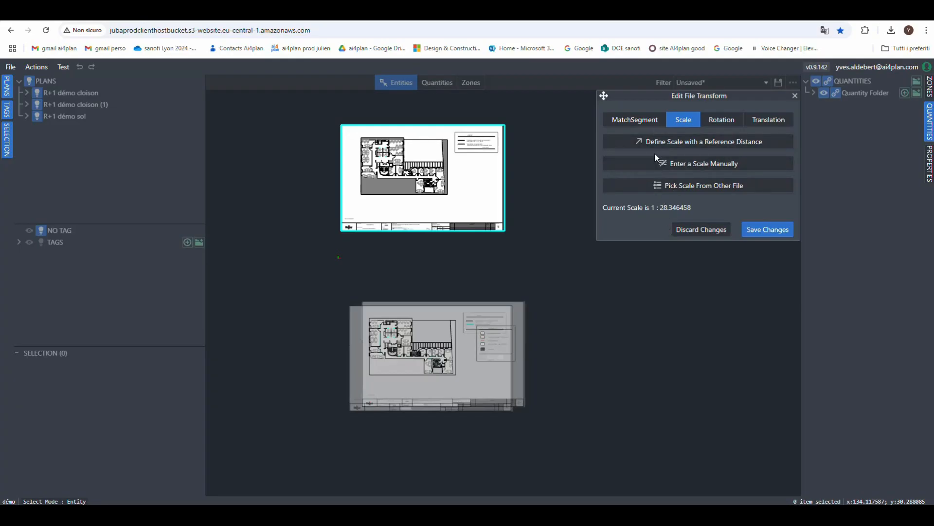
pyautogui.click(647, 124)
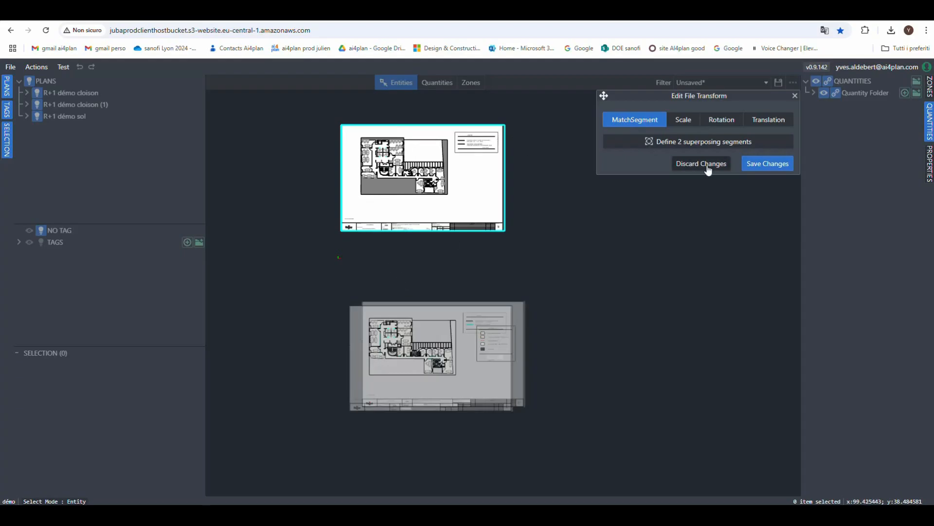
pyautogui.click(688, 166)
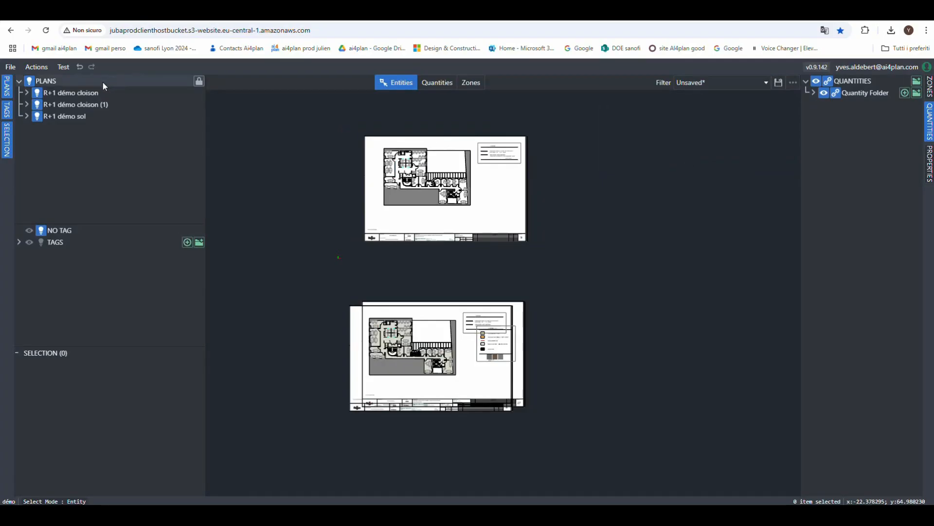
# - Lock the R+1 démo cloison plan
pyautogui.moveTo(144, 88)
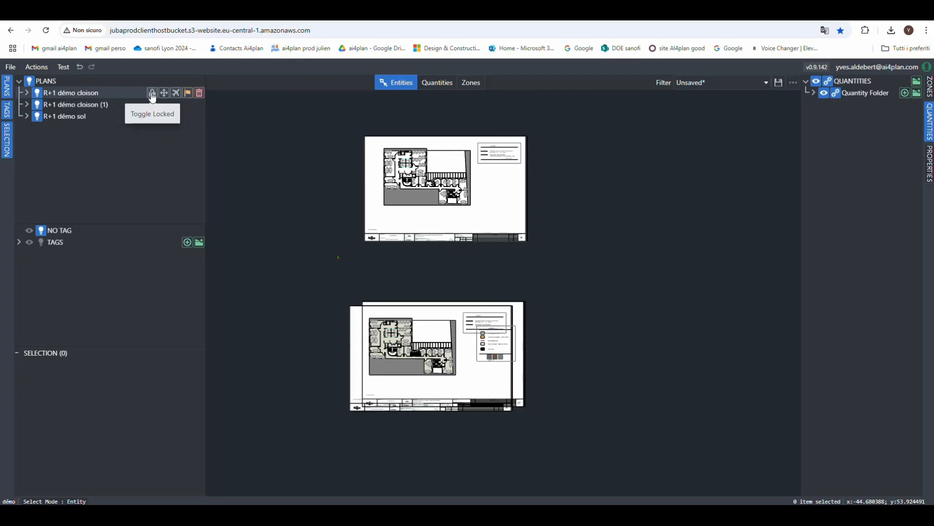
pyautogui.click(153, 93)
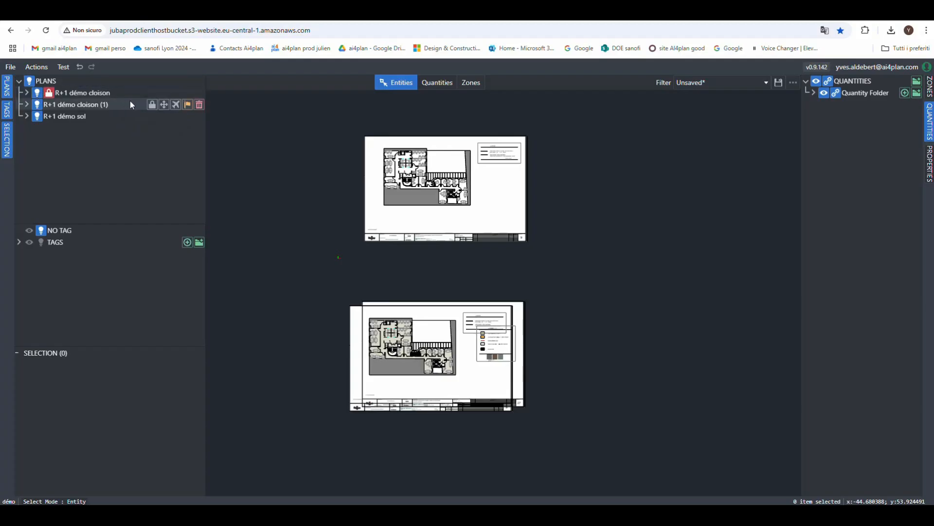
pyautogui.scroll(5, 404, 188)
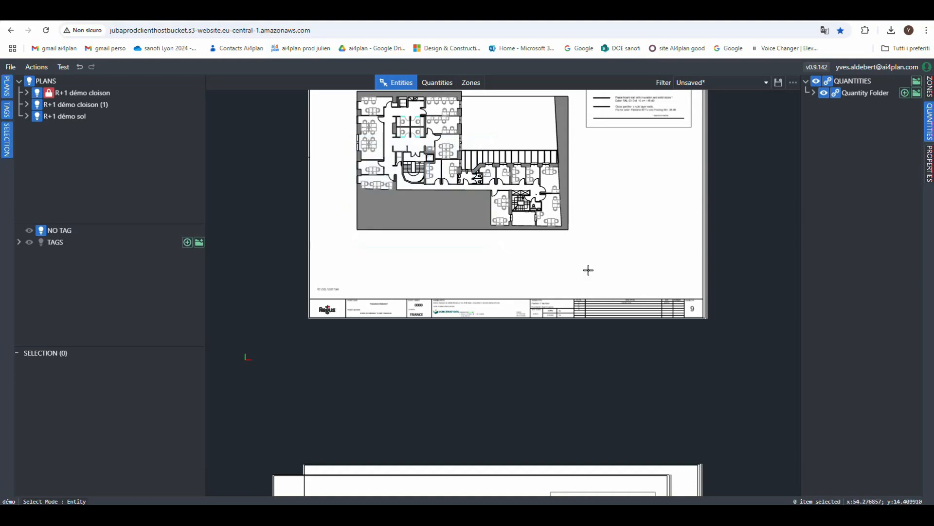
# - Test area selection of entities on the locked R+1 démo cloison plan, and unlock that plan
pyautogui.scroll(-3, 363, 173)
pyautogui.moveTo(323, 116); pyautogui.dragTo(472, 203)
pyautogui.moveTo(575, 223); pyautogui.dragTo(444, 110)
pyautogui.moveTo(528, 247); pyautogui.dragTo(424, 185)
pyautogui.click(49, 93)
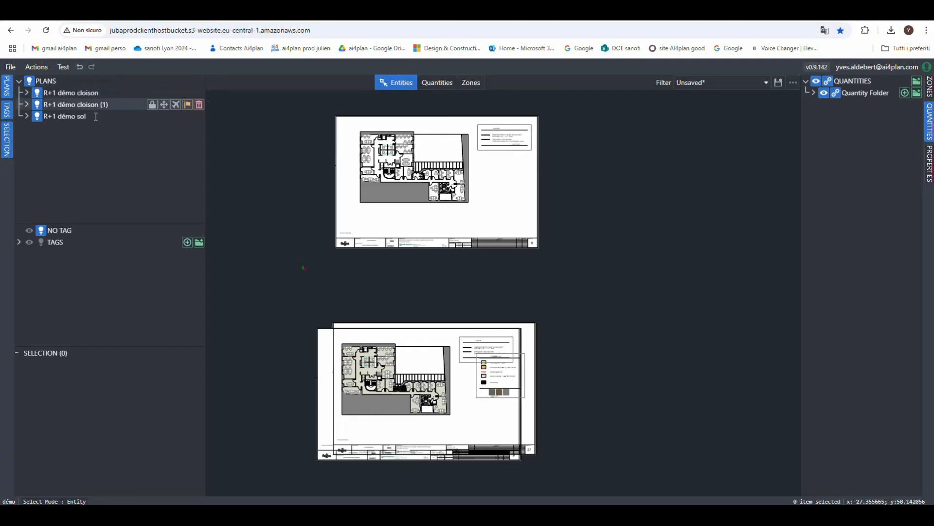
# - Lock the R+1 démo sol plan, which overlaps R+1 démo cloison (1)
pyautogui.scroll(-1, 224, 128)
pyautogui.scroll(4, 291, 321)
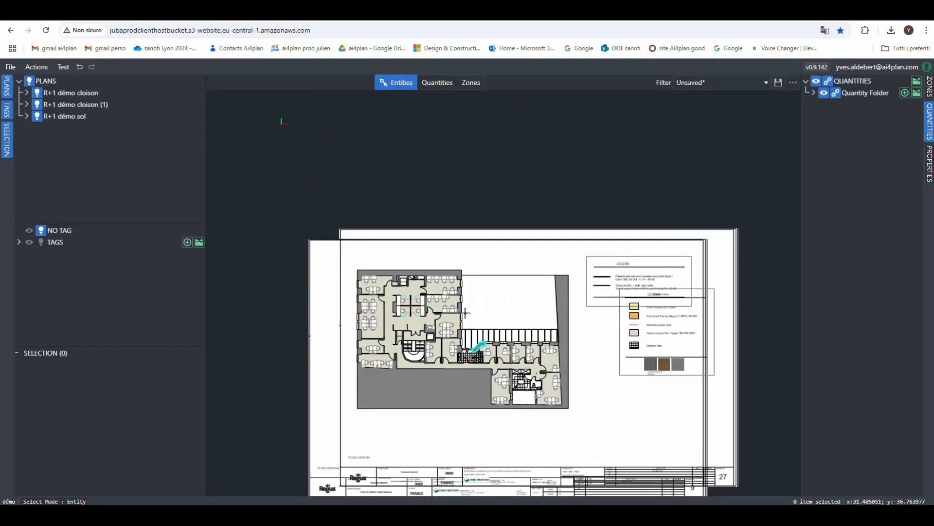
pyautogui.moveTo(90, 117)
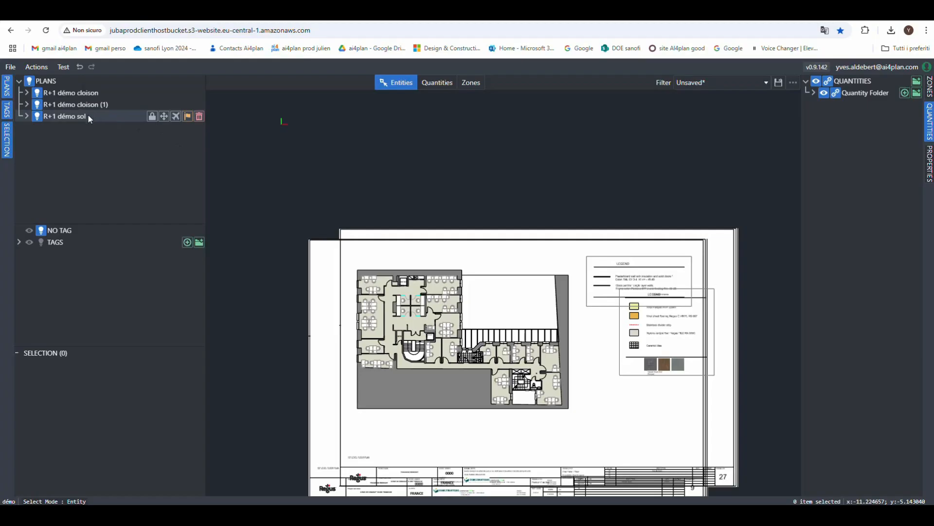
pyautogui.click(152, 116)
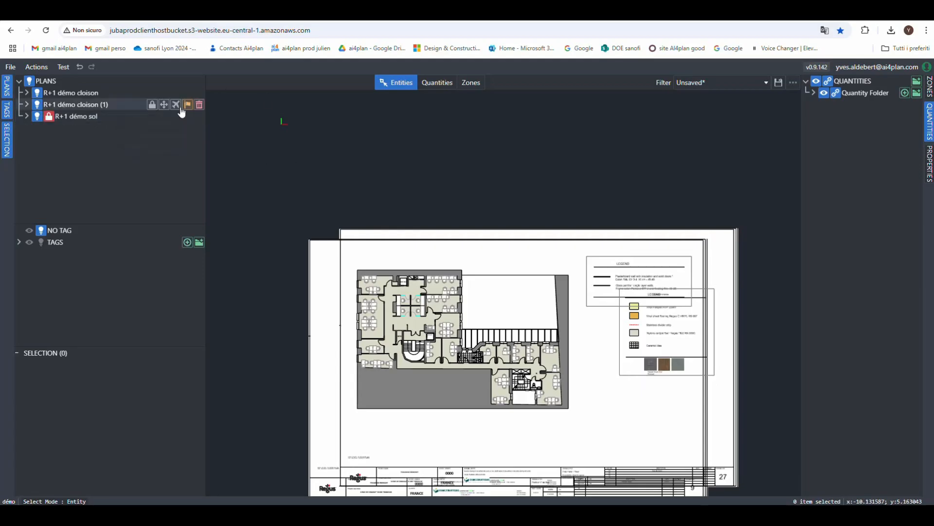
# - Test area selection around the upper wing of the overlapping plans, clear the selection, and unlock the R+1 démo sol plan
pyautogui.scroll(-3, 304, 165)
pyautogui.scroll(4, 338, 234)
pyautogui.moveTo(312, 182); pyautogui.dragTo(343, 211)
pyautogui.moveTo(483, 243); pyautogui.dragTo(394, 181)
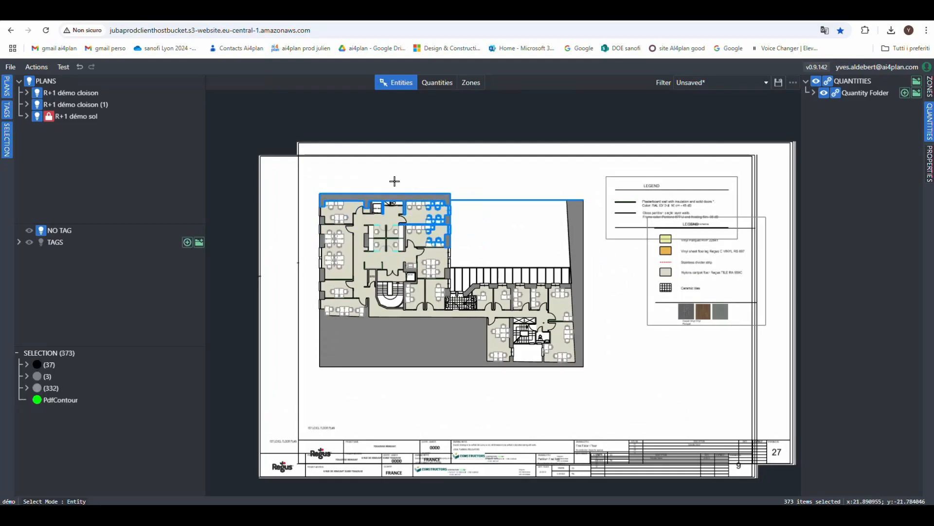
pyautogui.click(474, 243)
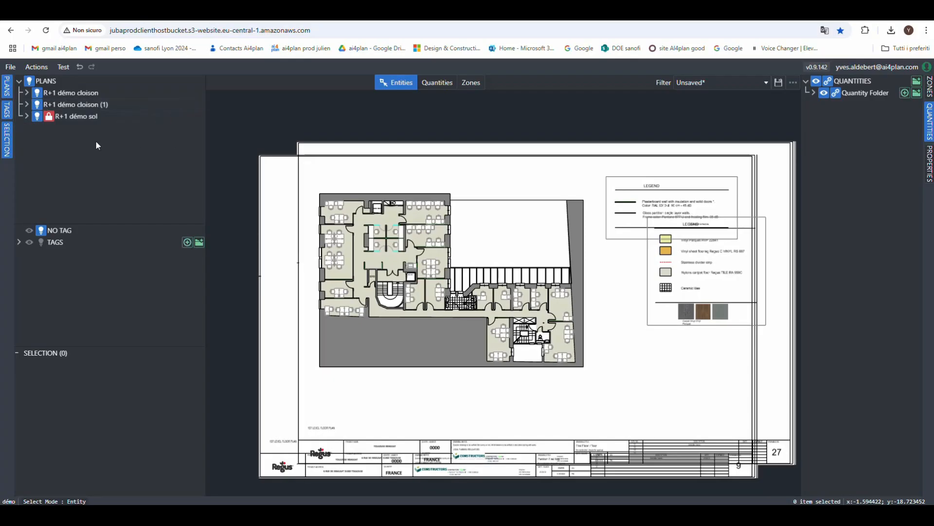
pyautogui.click(199, 116)
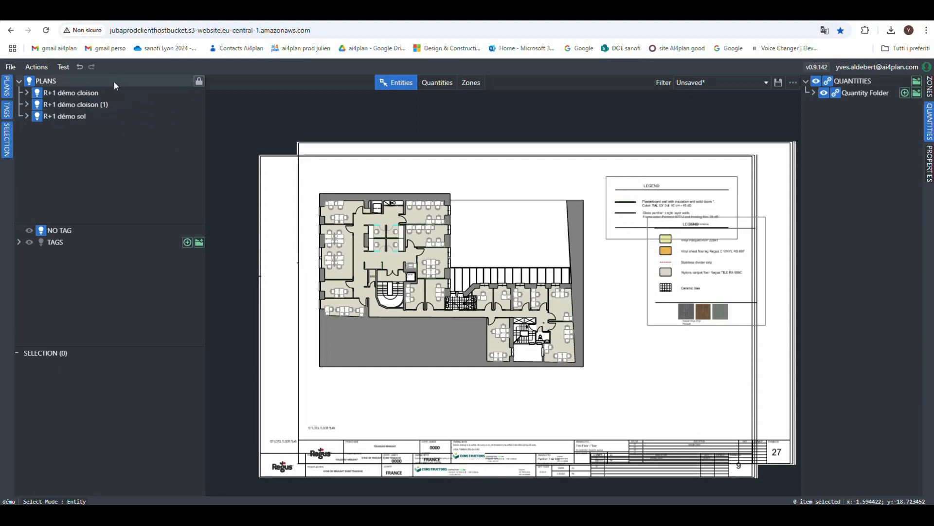